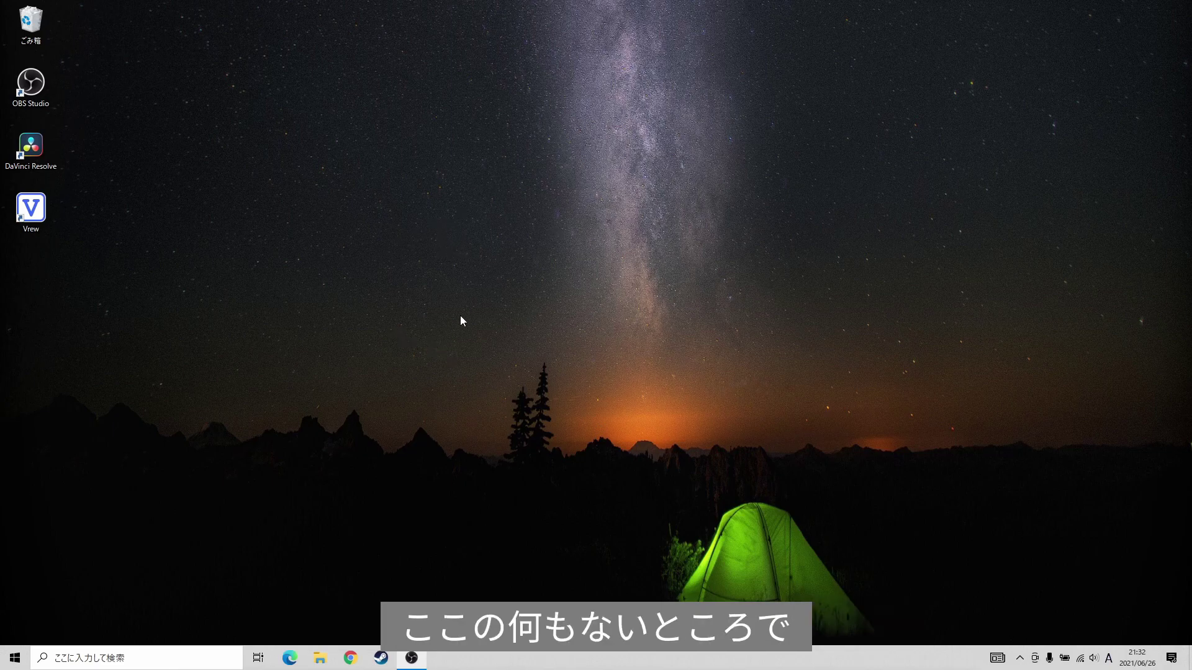
# Step: Check the processor and installed RAM on the バージョン情報 page, reached from the desktop's display settings, and close the settings window
pyautogui.rightClick(420, 298)
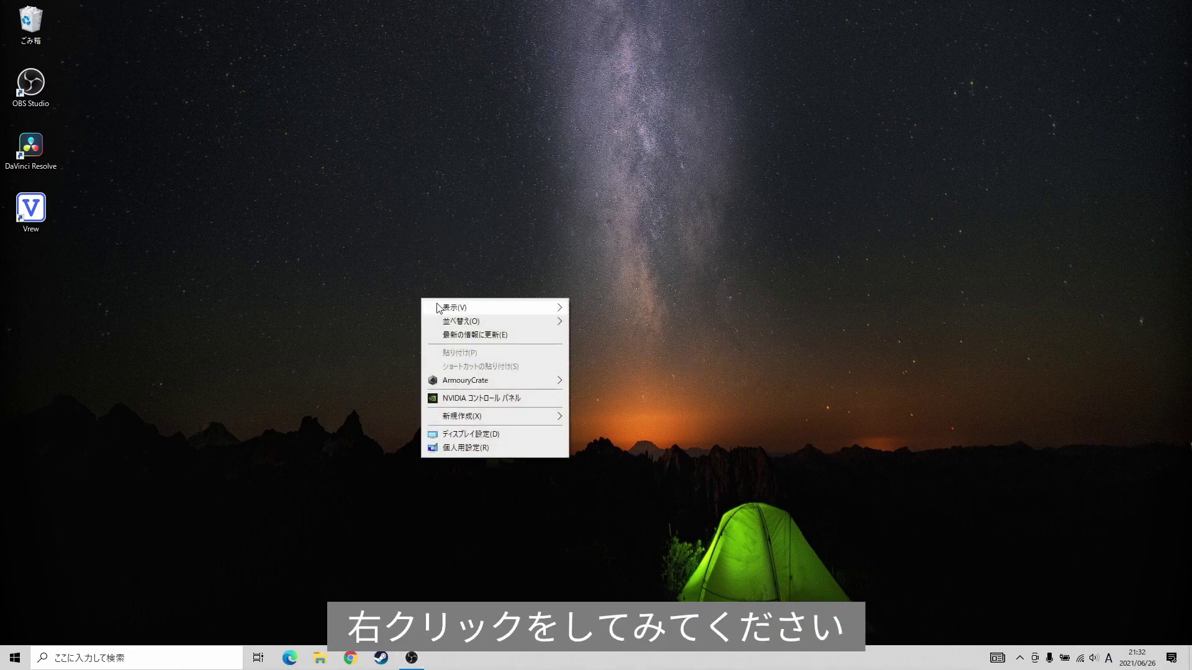
pyautogui.click(480, 434)
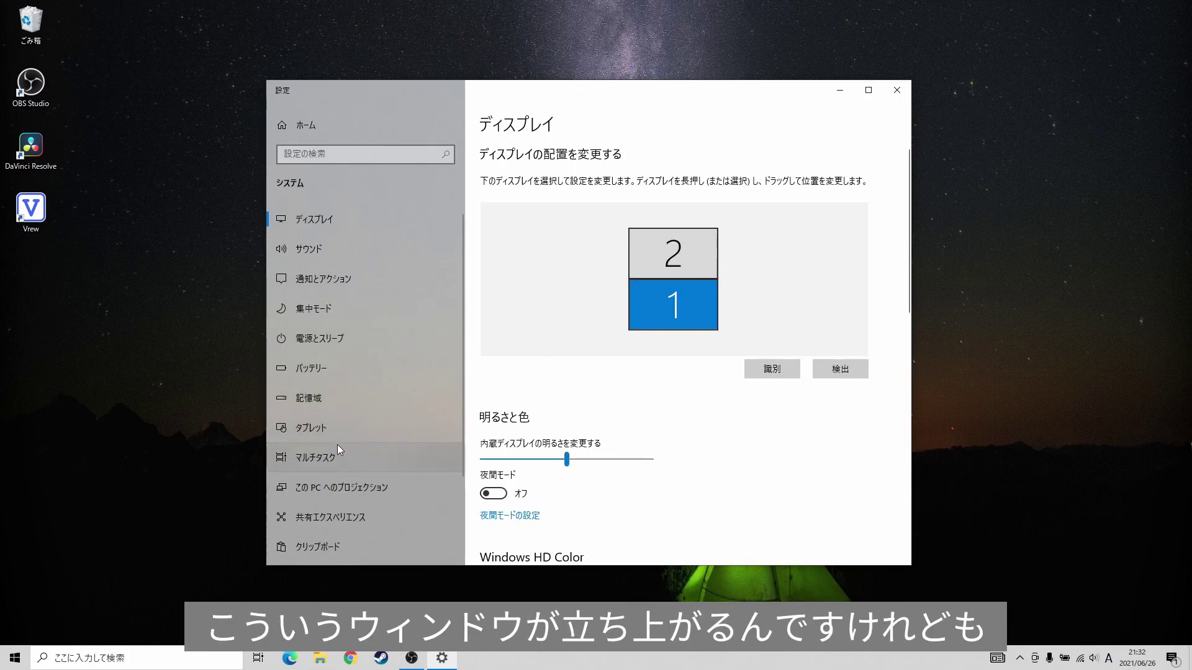
pyautogui.scroll(-2, 329, 187)
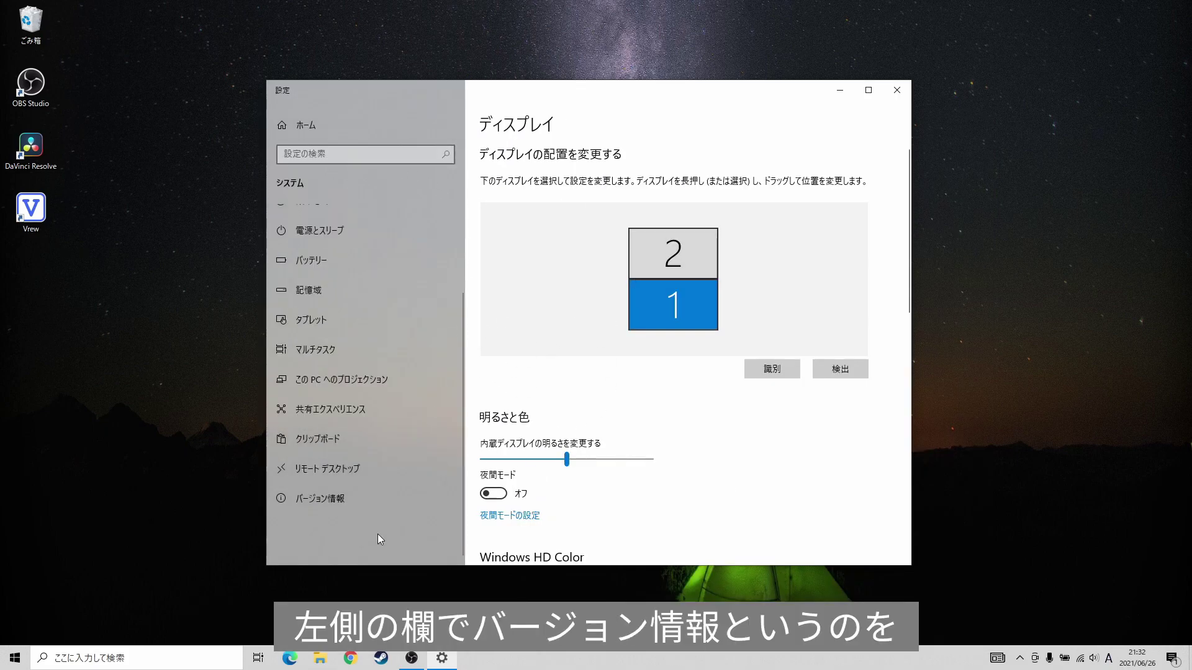
pyautogui.click(340, 501)
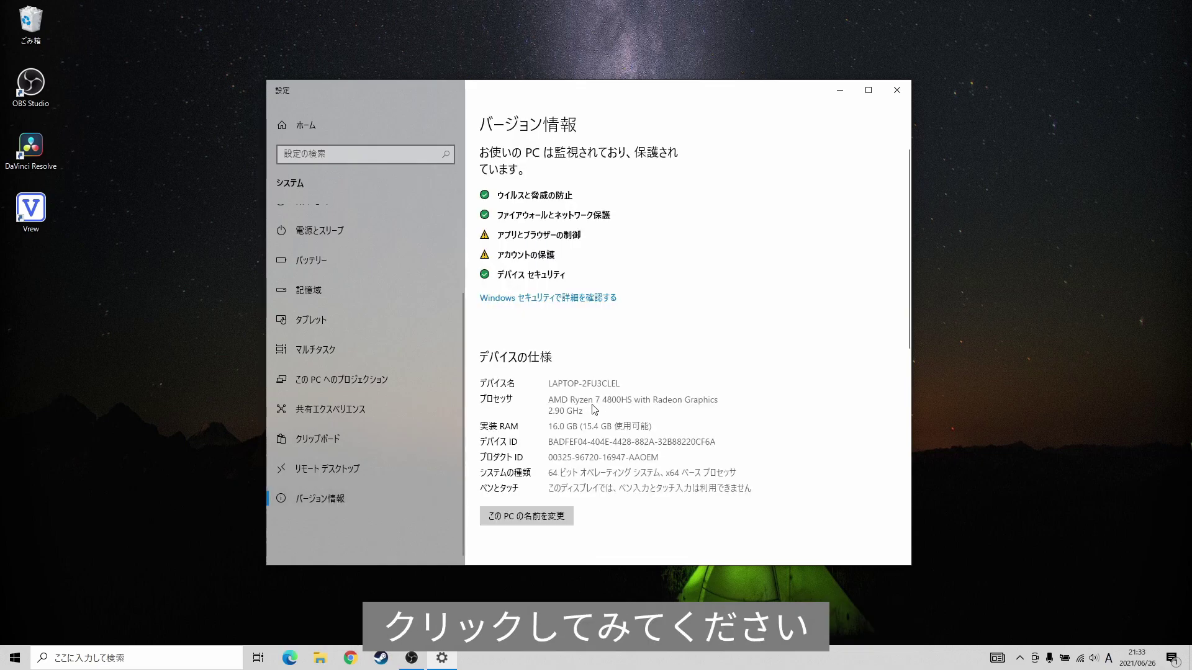
pyautogui.scroll(-2, 566, 432)
pyautogui.scroll(1, 566, 432)
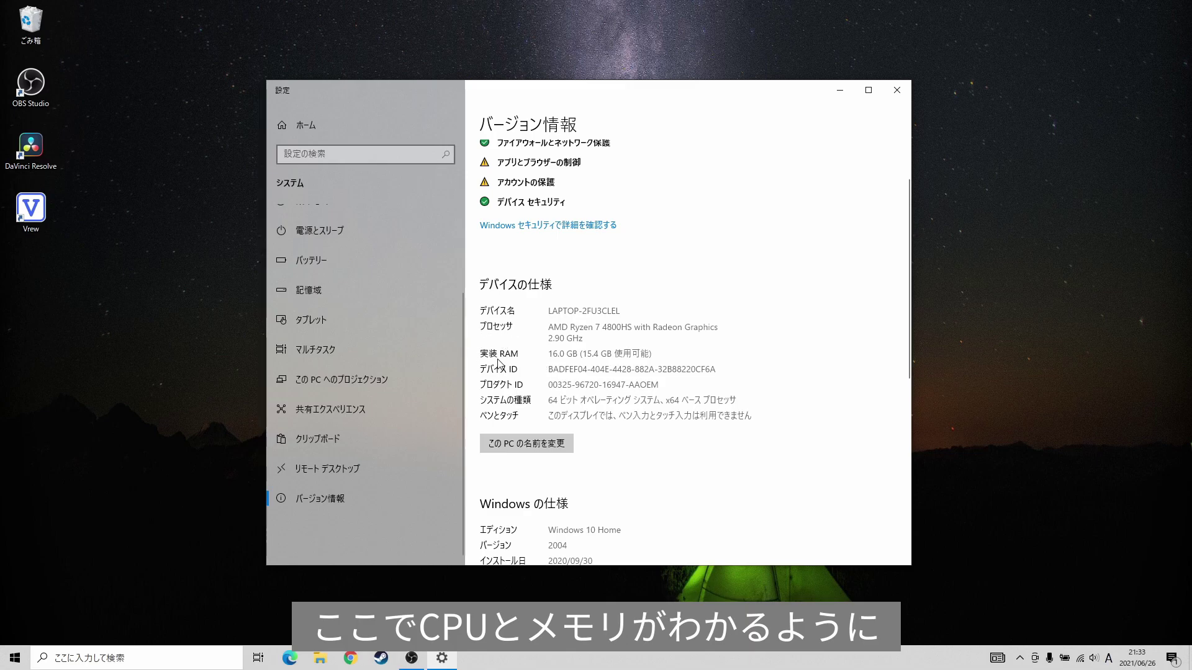
pyautogui.hotkey('alt', 'F4')
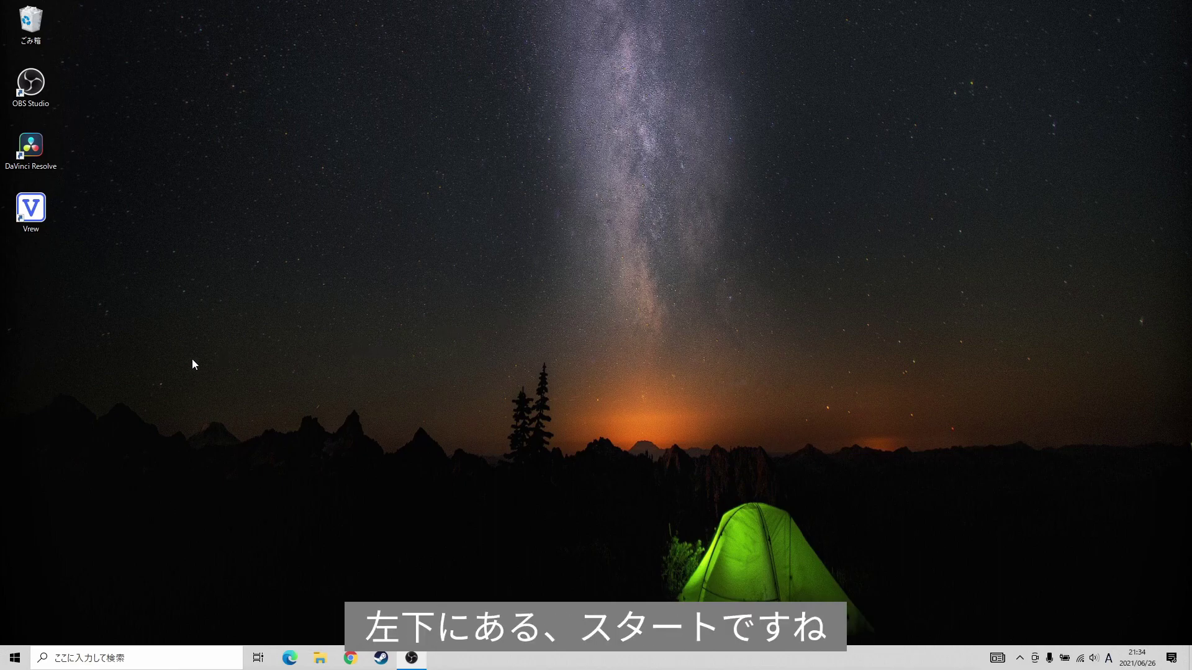
# Step: Open the ドキュメント folder from Start, check the C: drive's capacity and free space under PC, and close the window
pyautogui.click(18, 663)
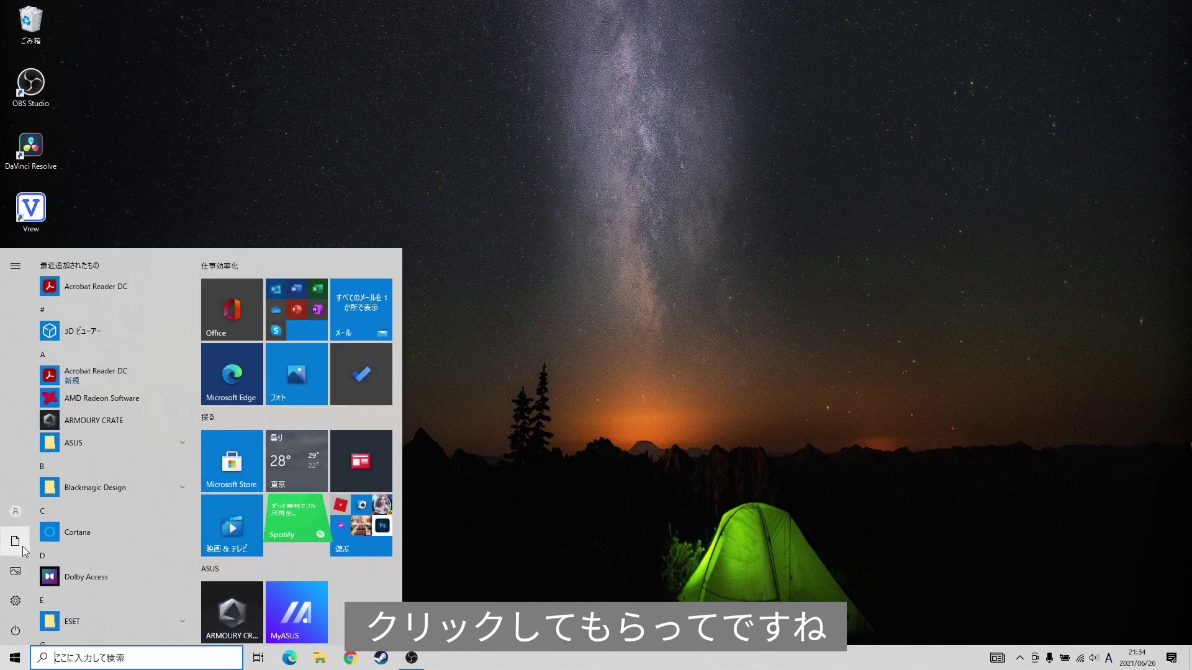
pyautogui.moveTo(19, 551)
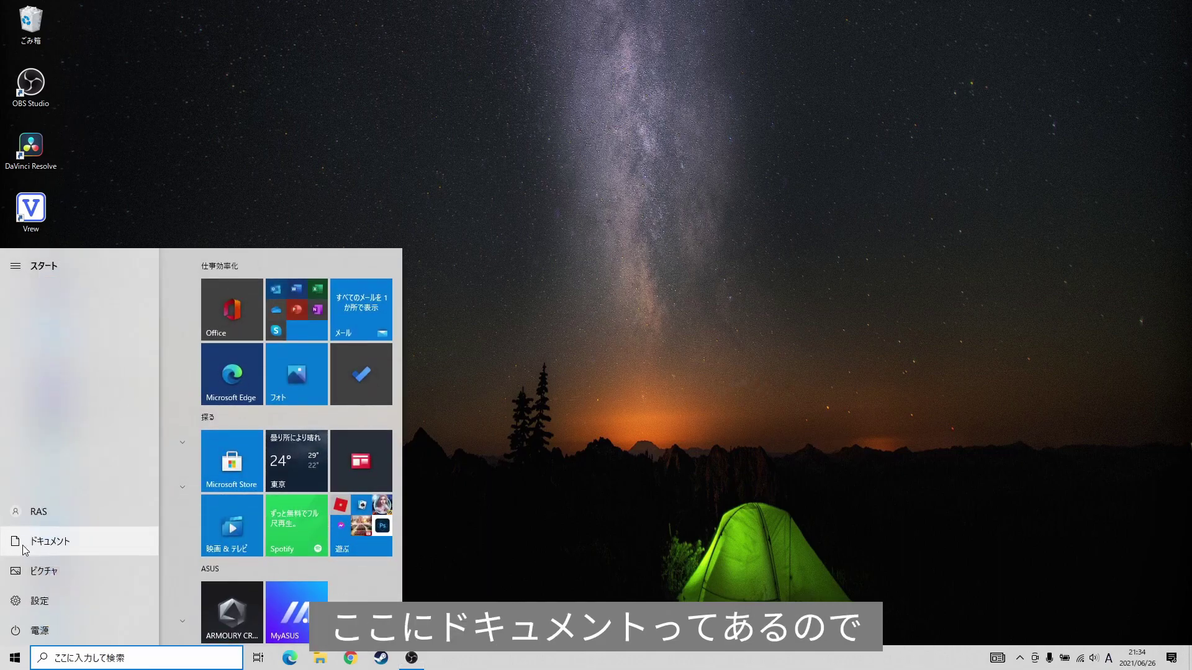
pyautogui.click(25, 543)
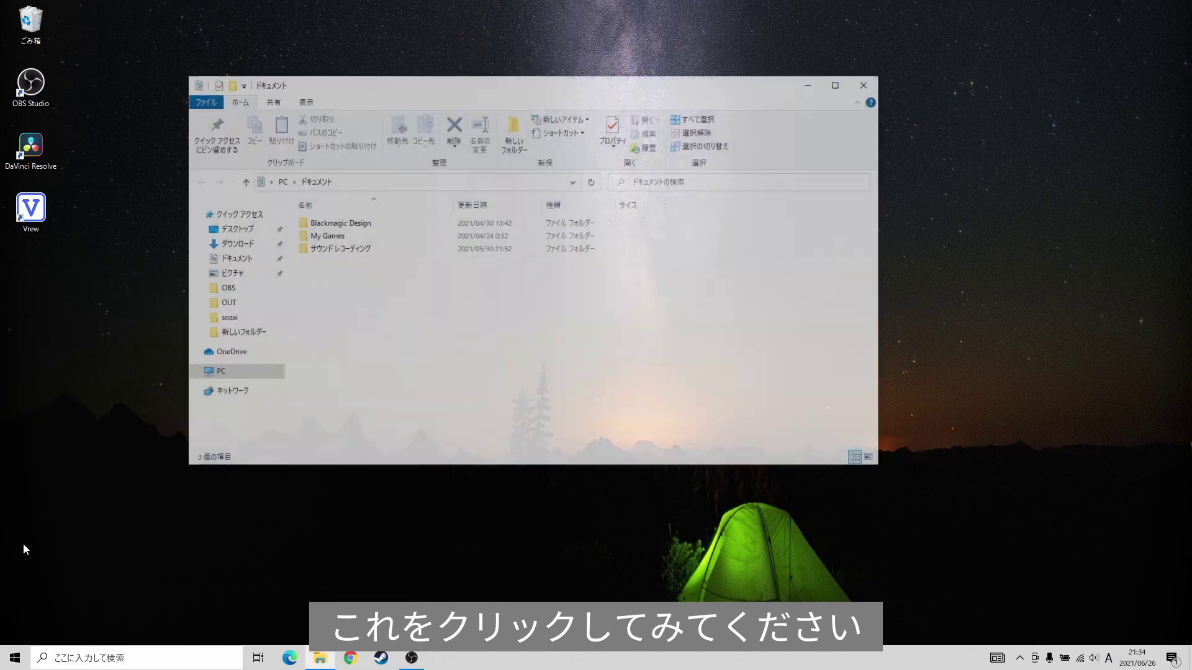
pyautogui.moveTo(525, 88); pyautogui.dragTo(541, 97)
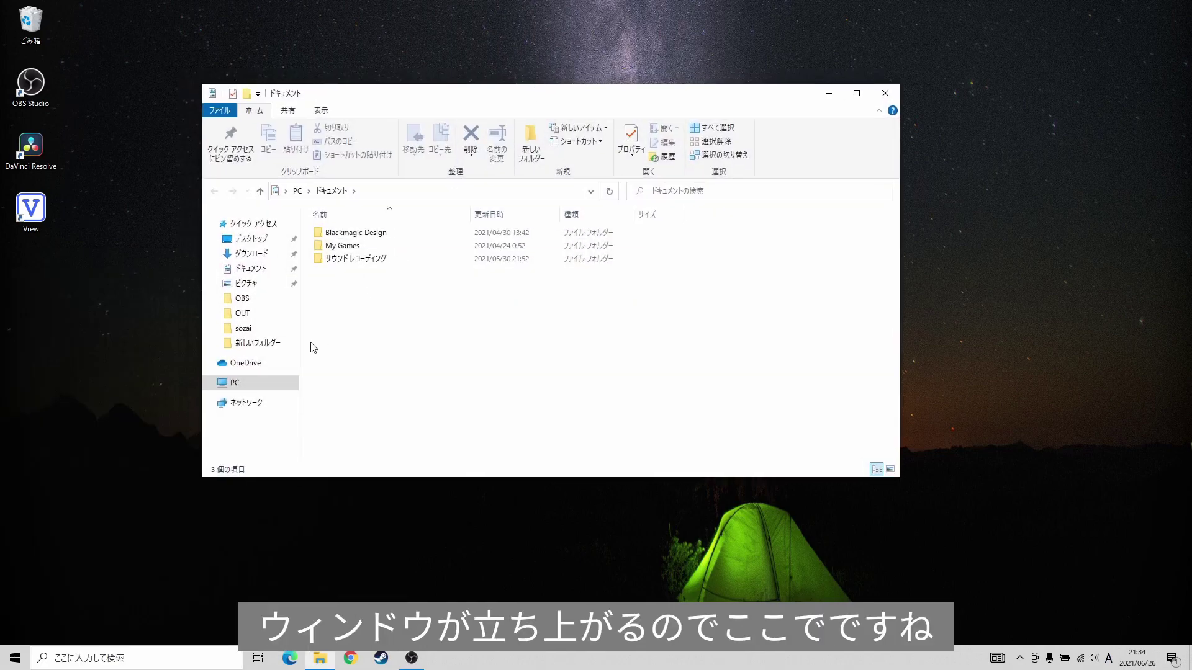
pyautogui.click(241, 384)
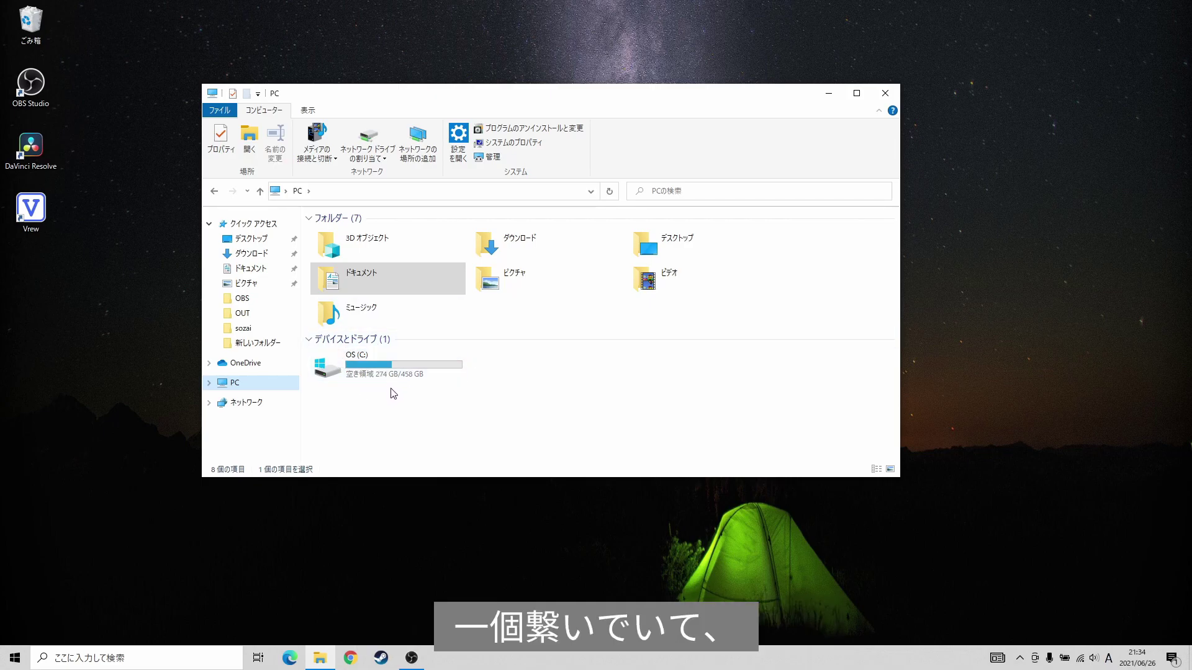
pyautogui.moveTo(367, 377)
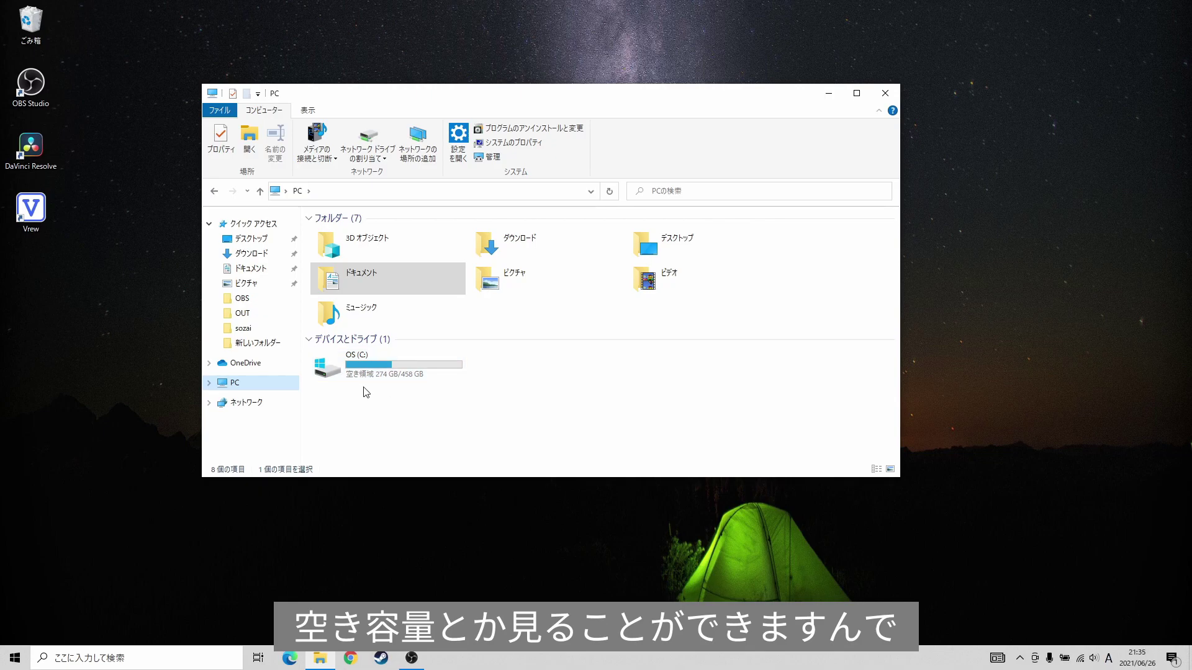
pyautogui.click(885, 93)
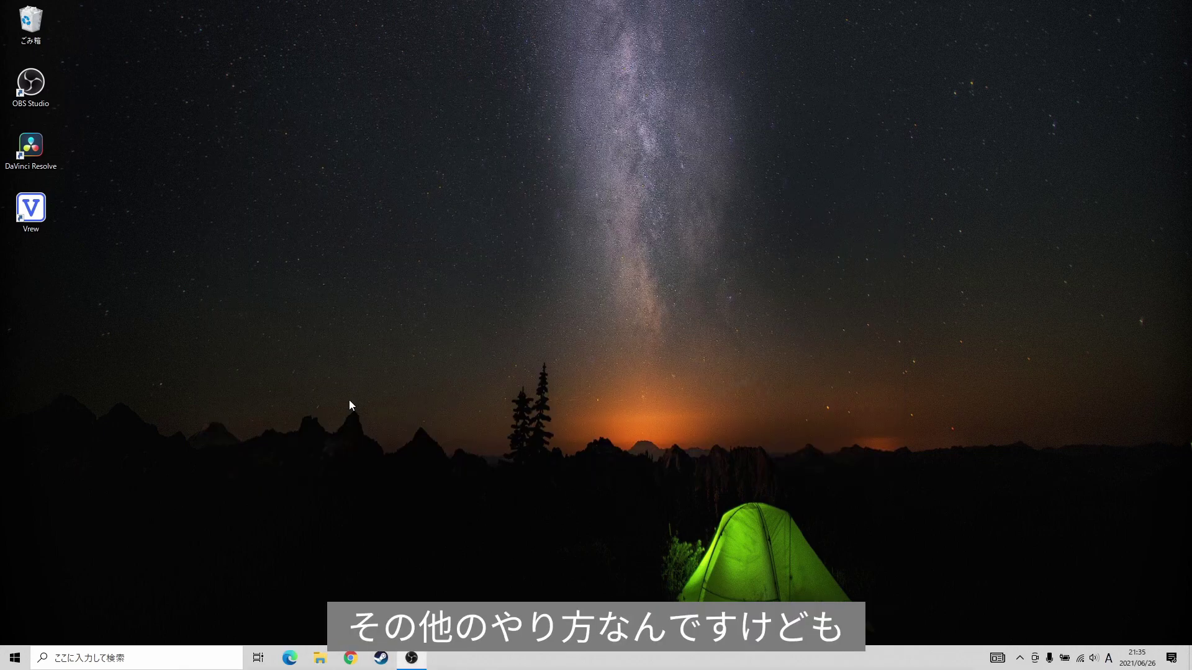
# Step: Launch File Explorer directly from the taskbar, view the C: drive's storage under PC, and close the window
pyautogui.click(320, 659)
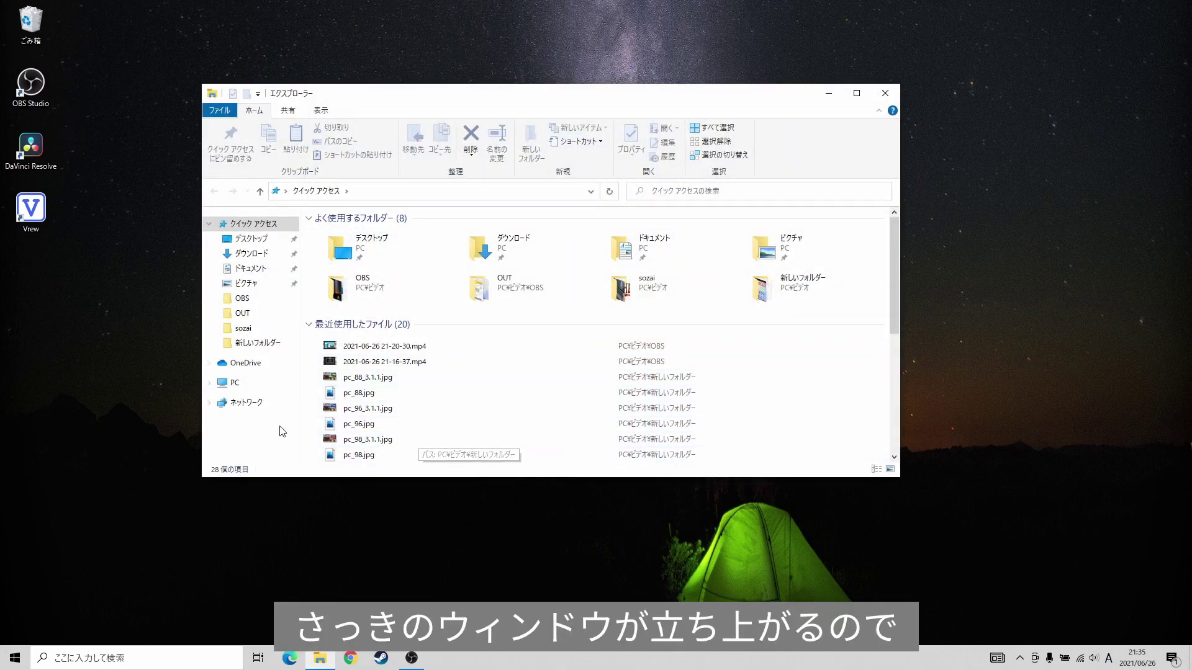
pyautogui.click(236, 384)
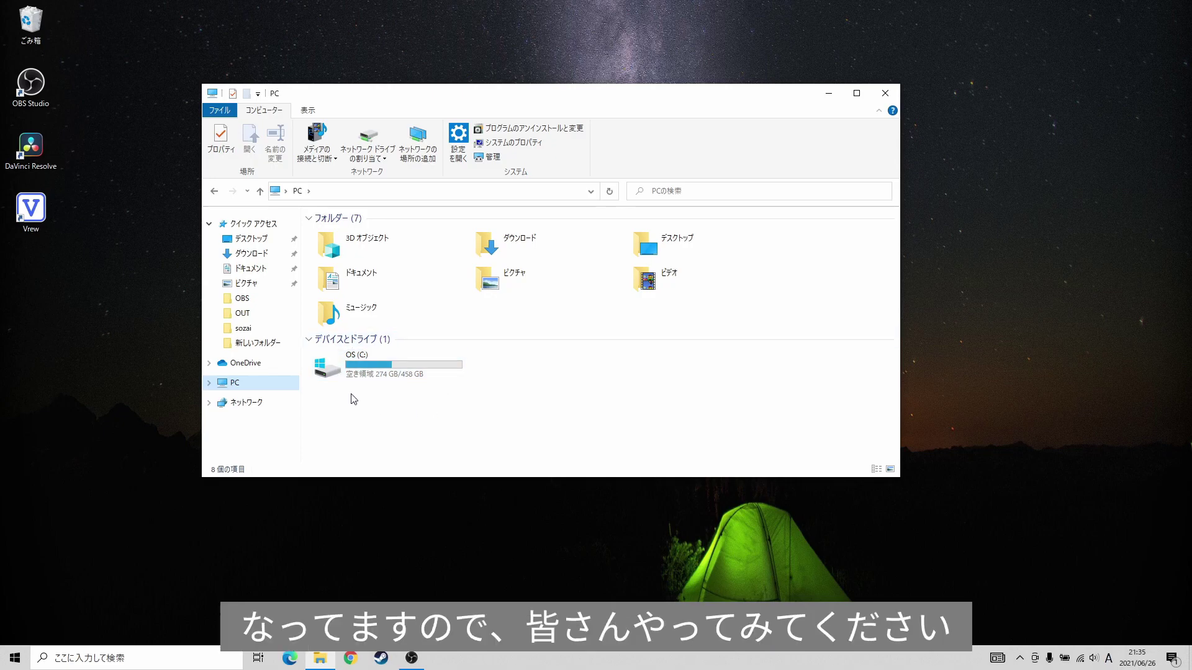
pyautogui.hotkey('alt', 'F4')
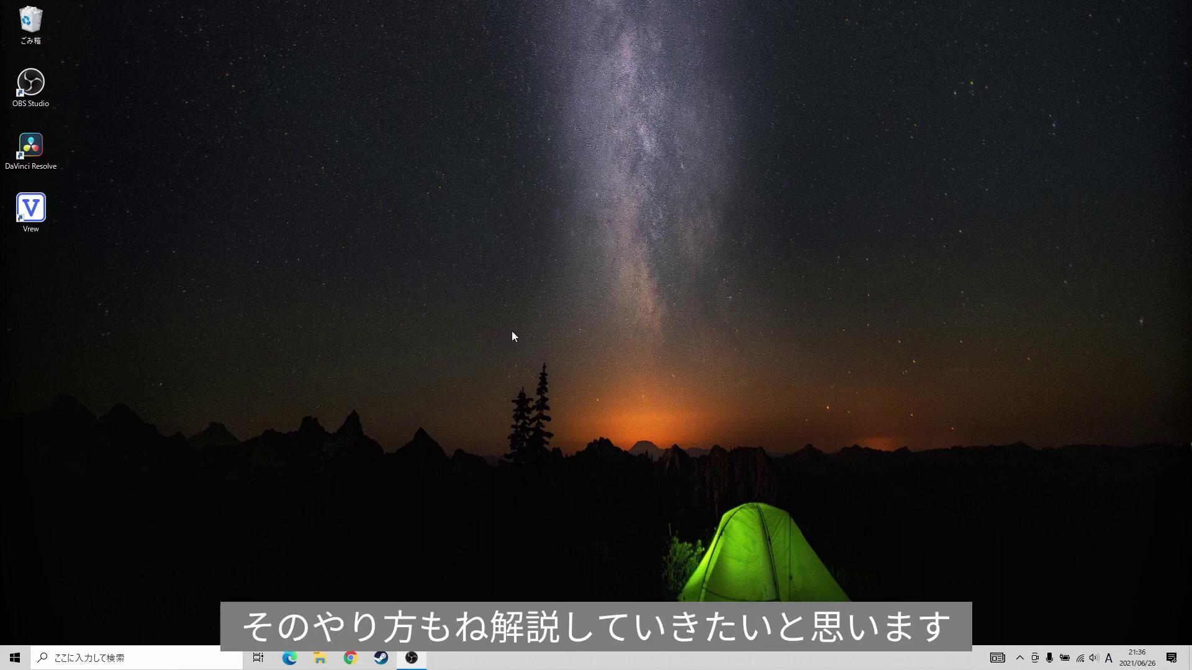
# Step: Launch Task Manager from the Start button's context menu and switch it to the パフォーマンス view
pyautogui.click(15, 661)
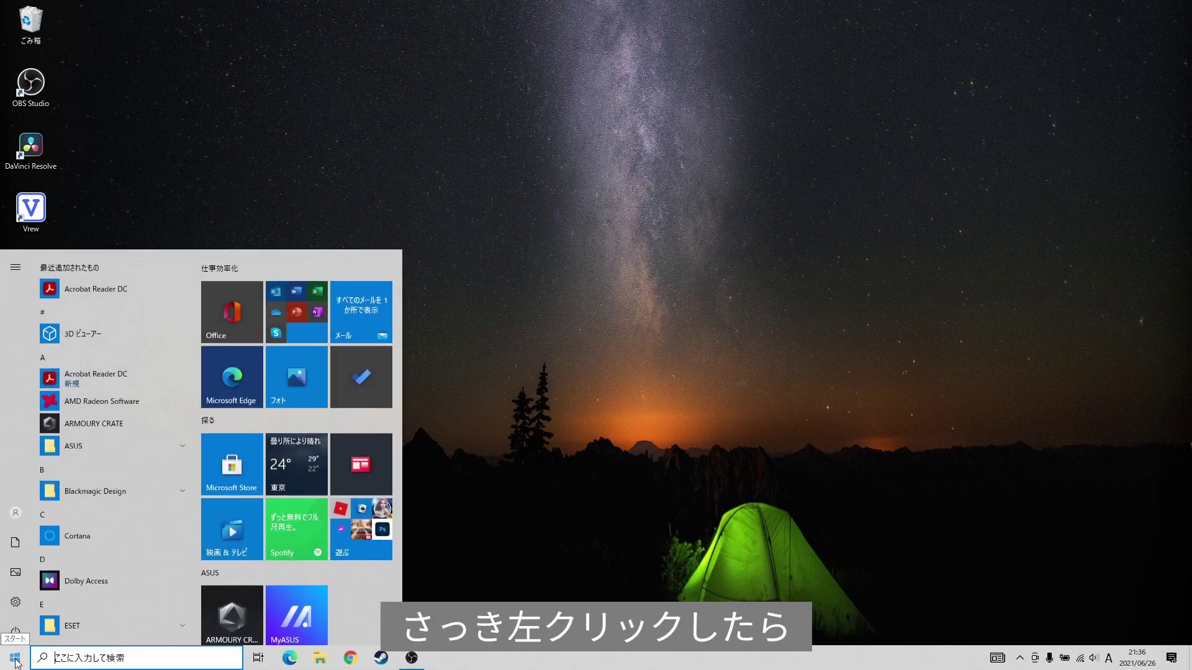
pyautogui.click(16, 662)
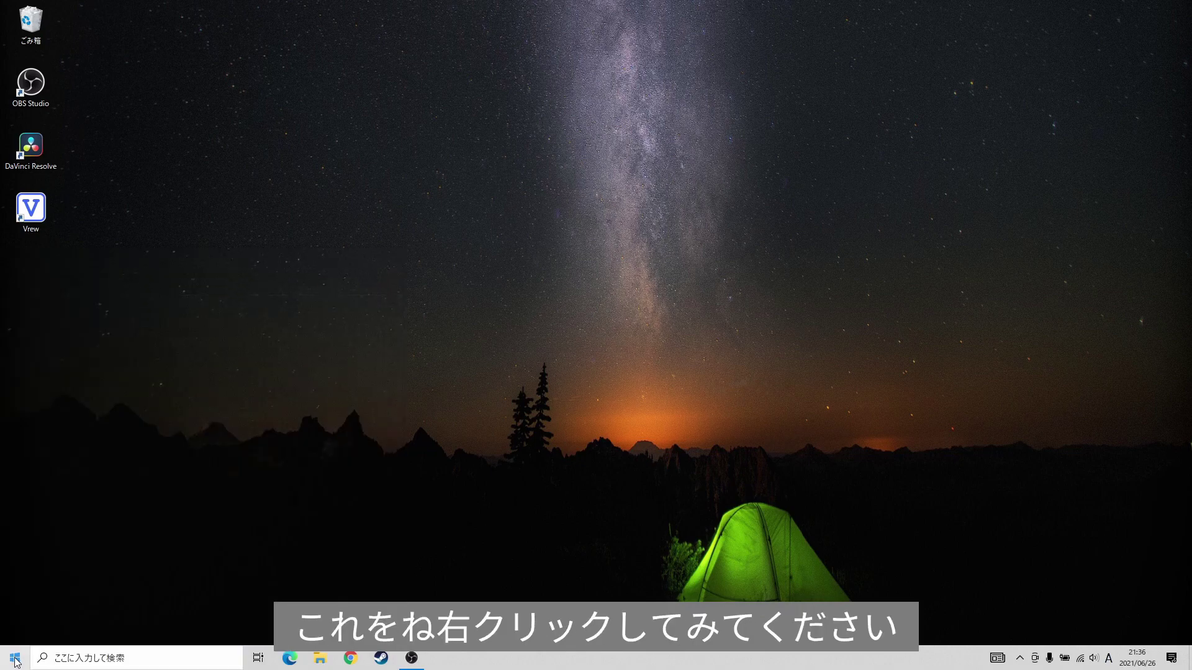
pyautogui.rightClick(16, 663)
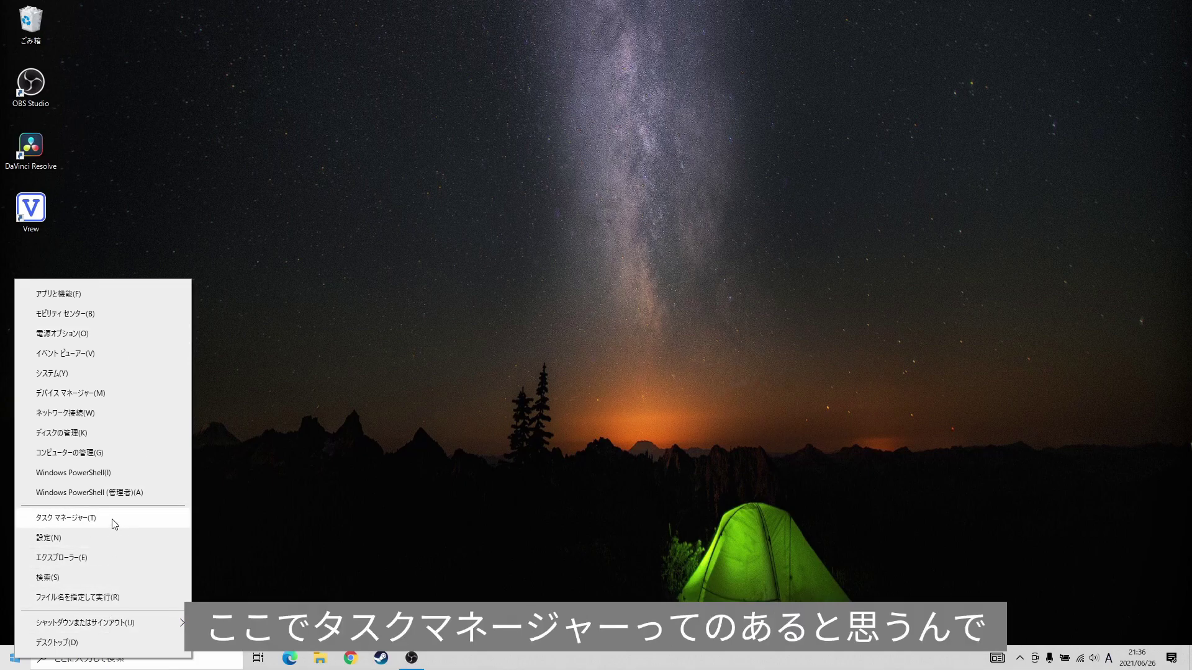
pyautogui.click(73, 523)
pyautogui.moveTo(369, 77); pyautogui.dragTo(574, 140)
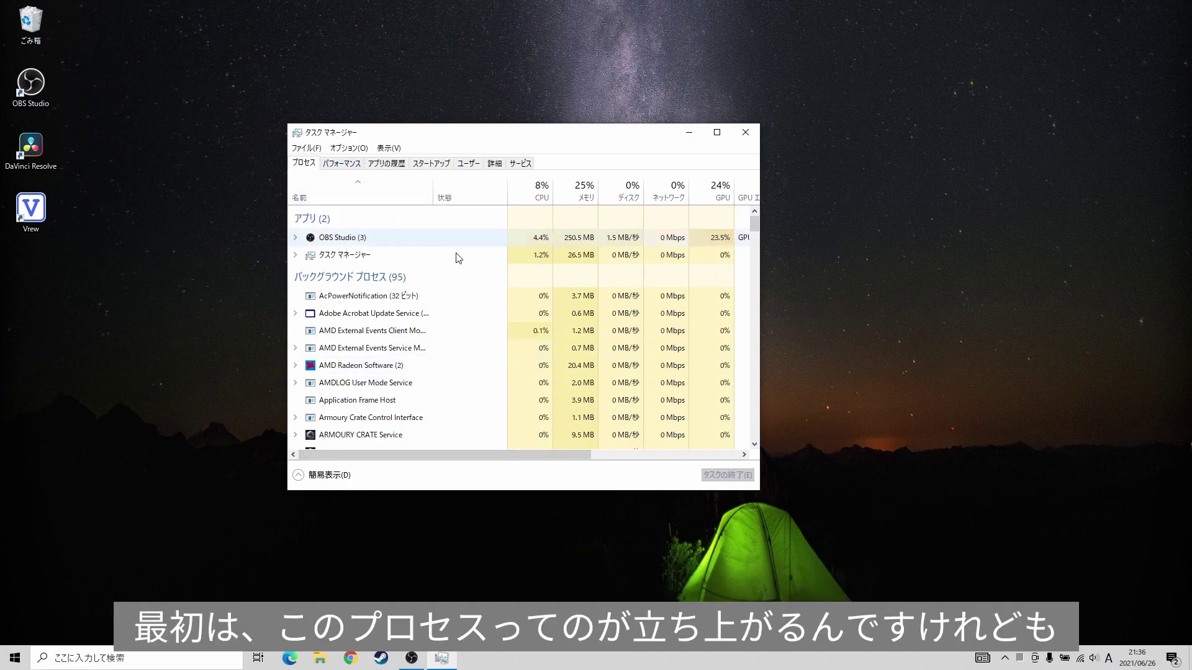
pyautogui.click(348, 166)
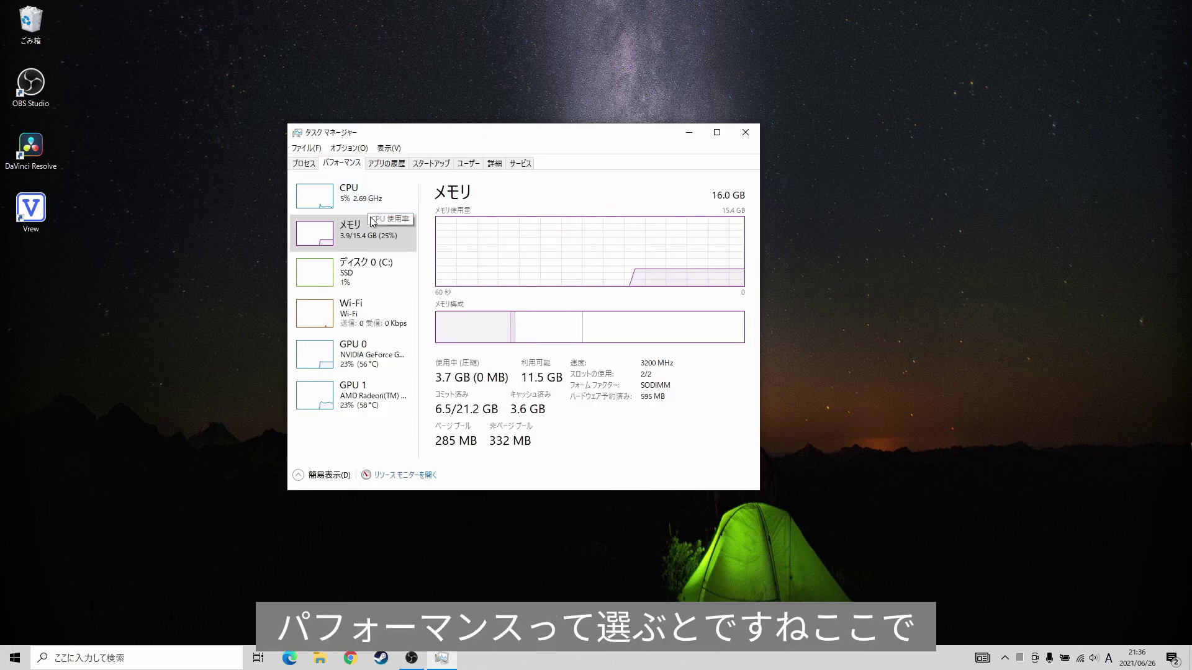
# Step: Inspect the performance details of the CPU, memory, Wi-Fi, GPU 1 and GPU 0 in turn
pyautogui.click(354, 198)
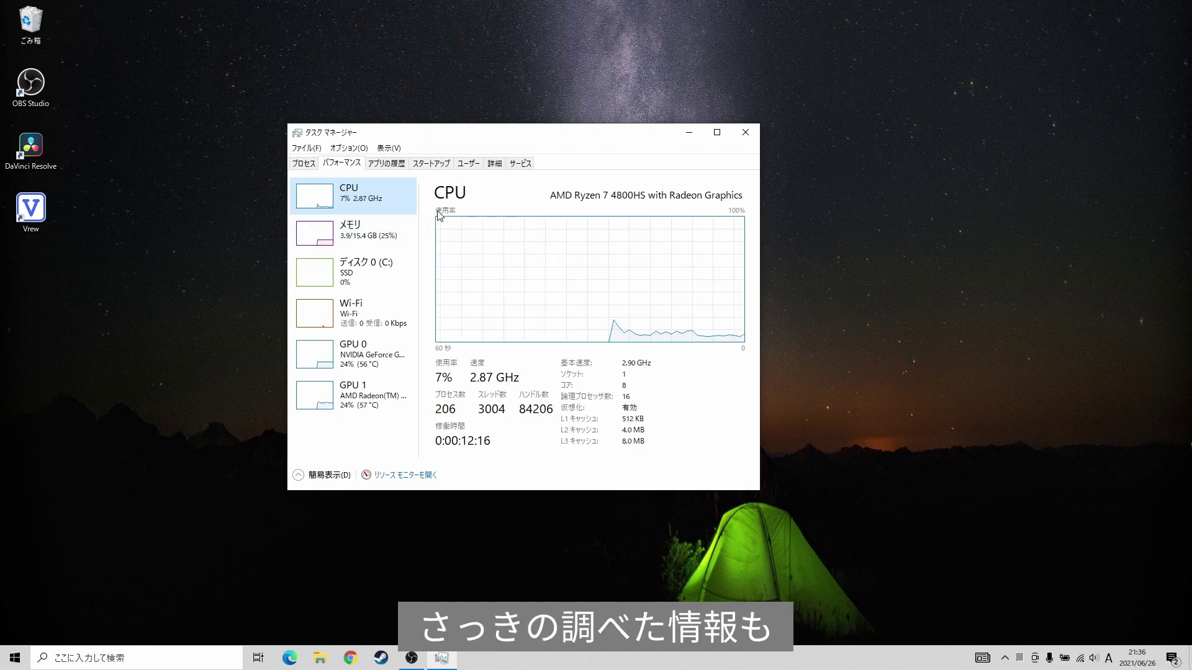
pyautogui.click(358, 234)
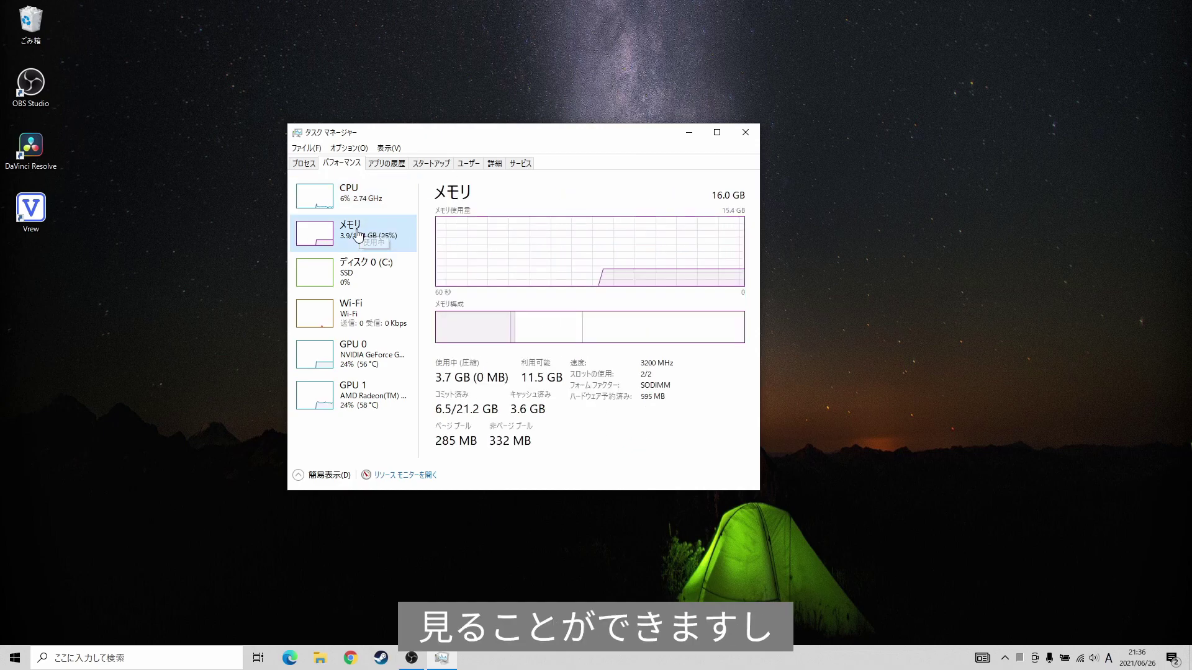
pyautogui.click(374, 313)
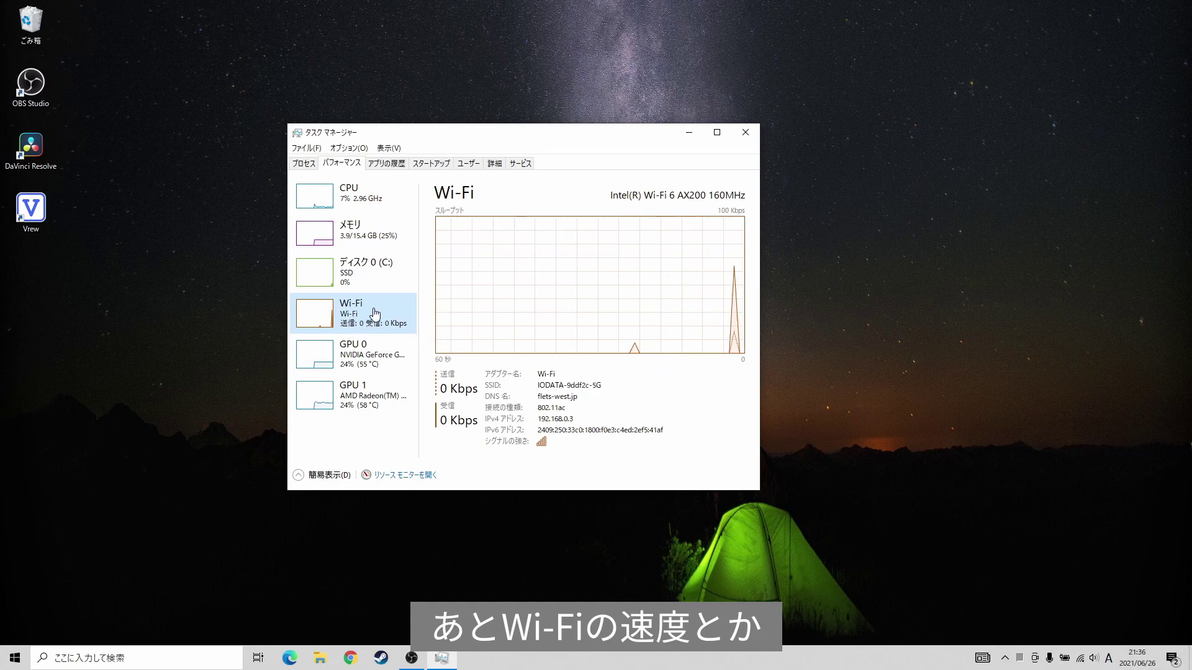
pyautogui.click(371, 396)
pyautogui.click(366, 366)
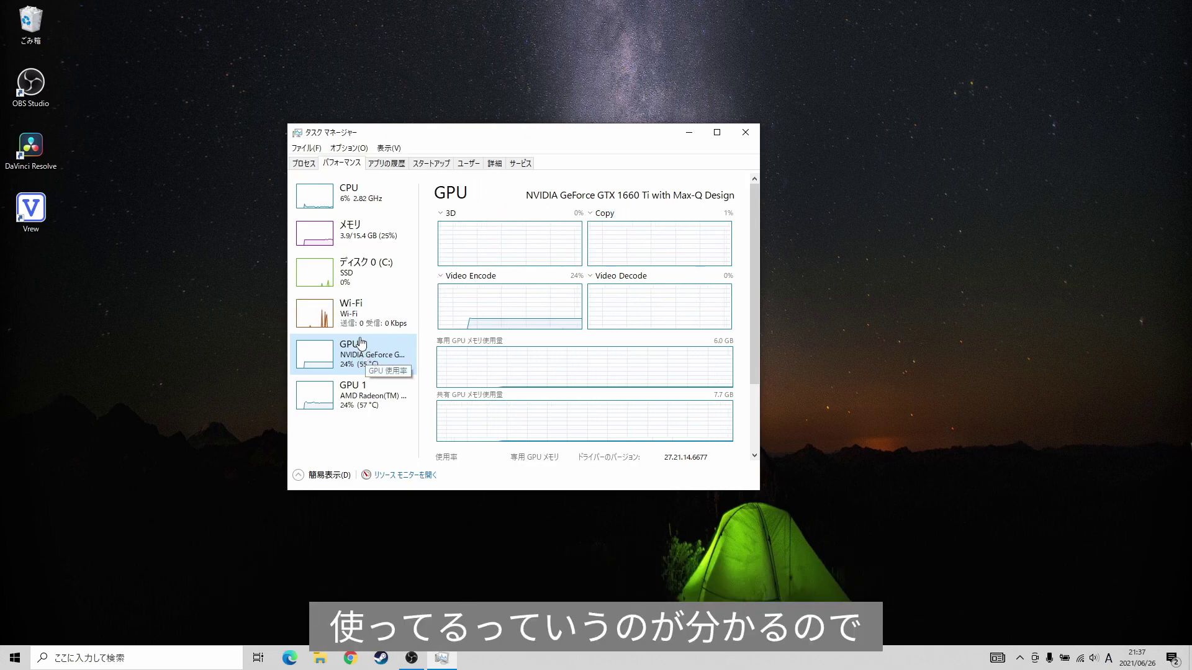
# Step: Compare the CPU model and usage with the memory capacity and usage again, and close Task Manager
pyautogui.click(365, 198)
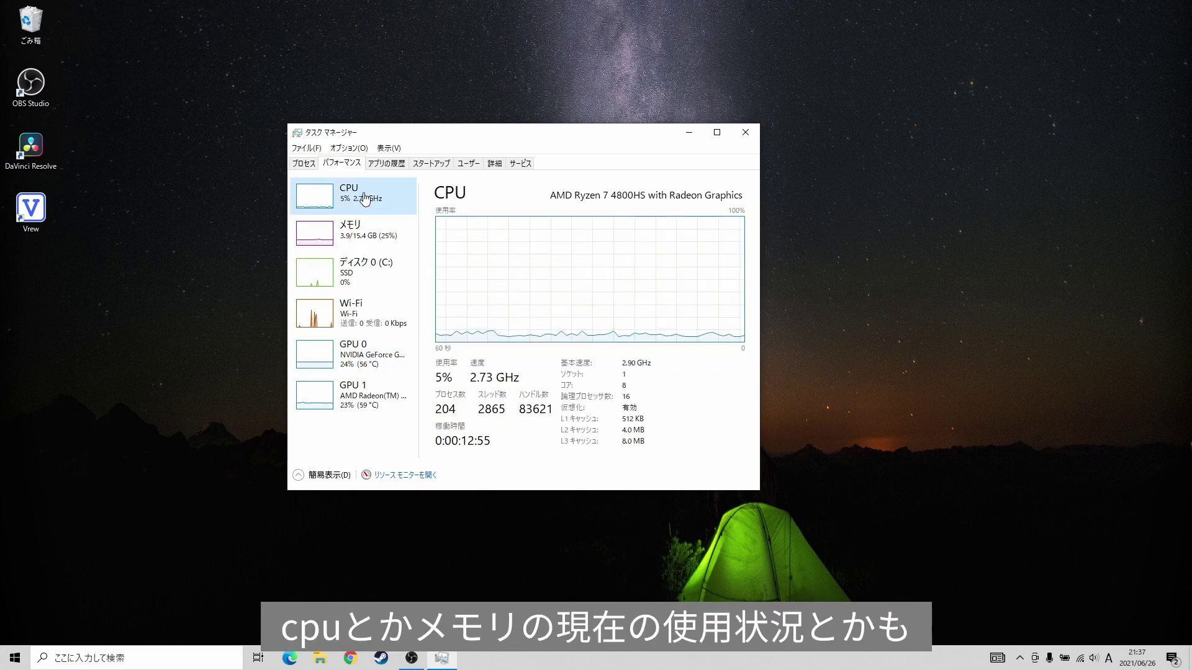
pyautogui.click(365, 235)
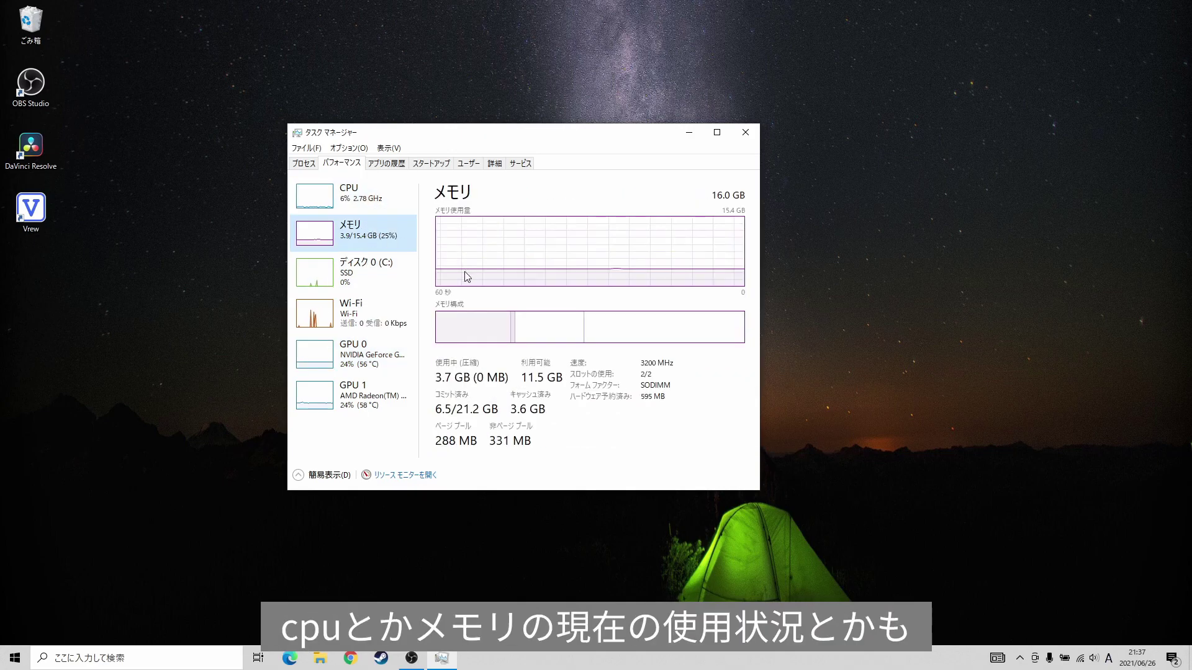
pyautogui.click(380, 203)
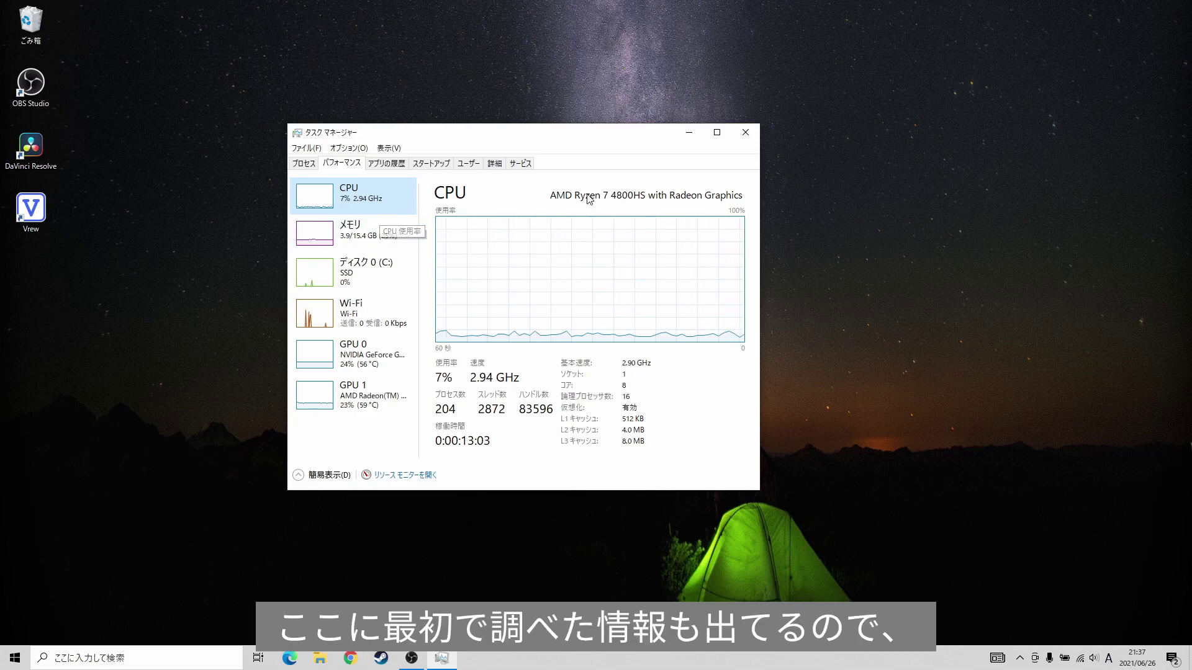
pyautogui.click(389, 231)
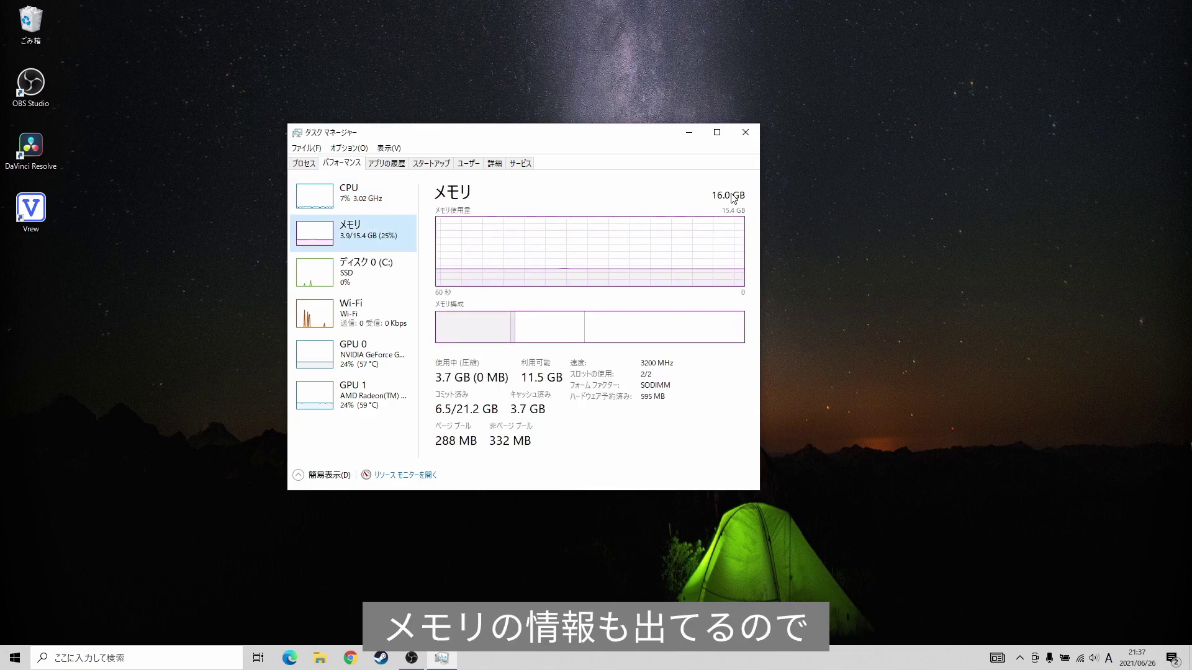
pyautogui.press('Up')
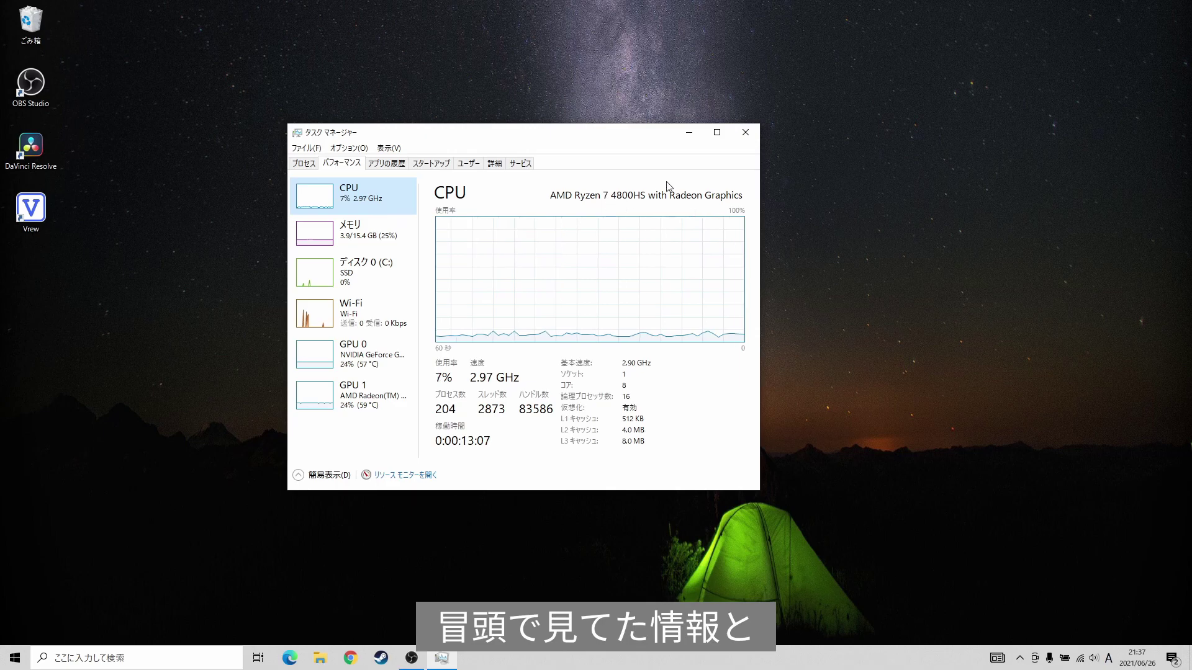
pyautogui.click(372, 242)
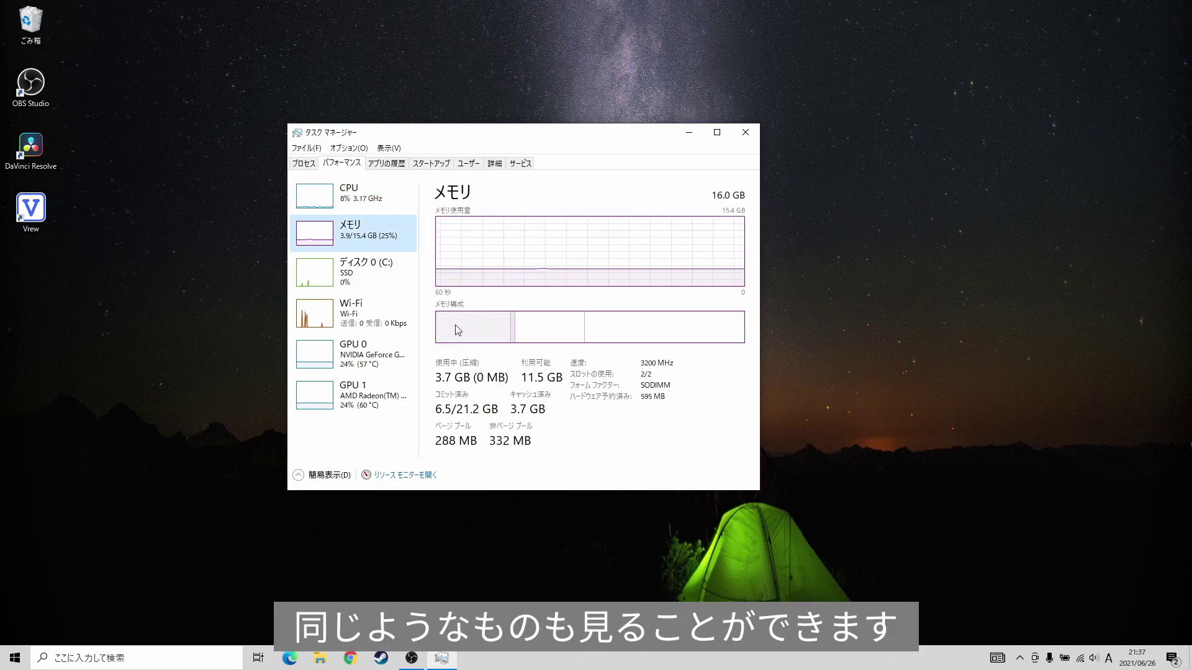
pyautogui.click(739, 135)
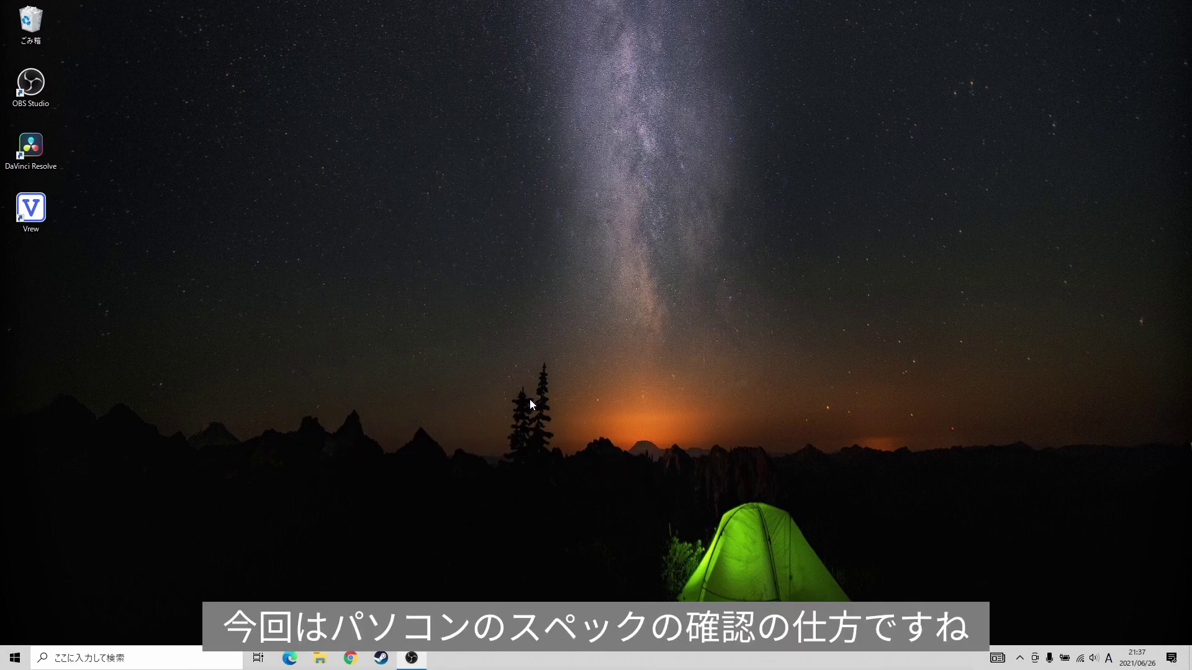